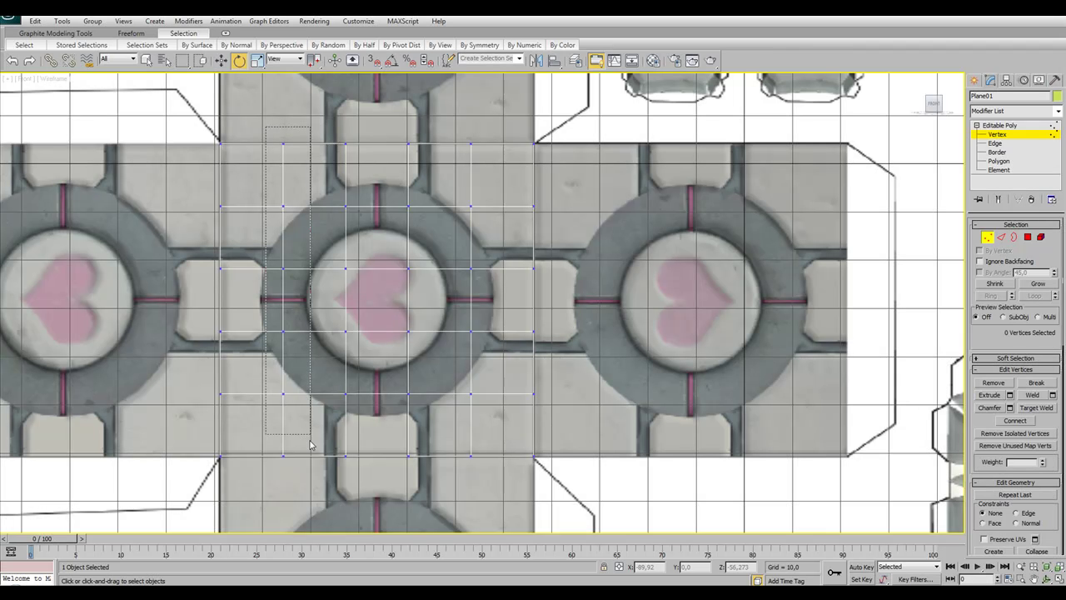
# - Move the second and third vertex columns of the plane onto both edges of the dark vertical strip above the central ring
pyautogui.press('q')
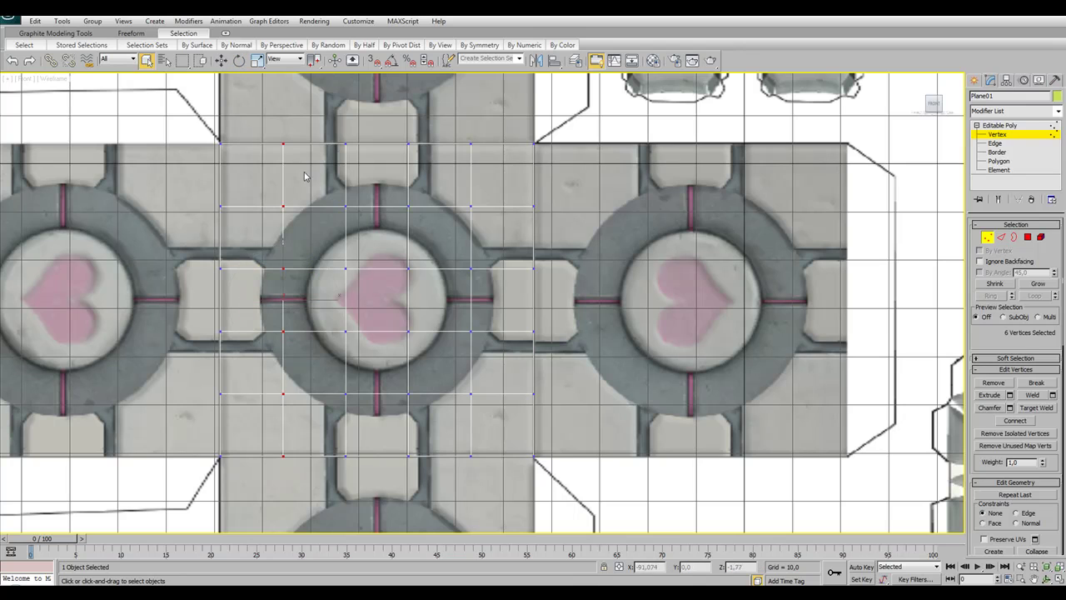
pyautogui.press('w')
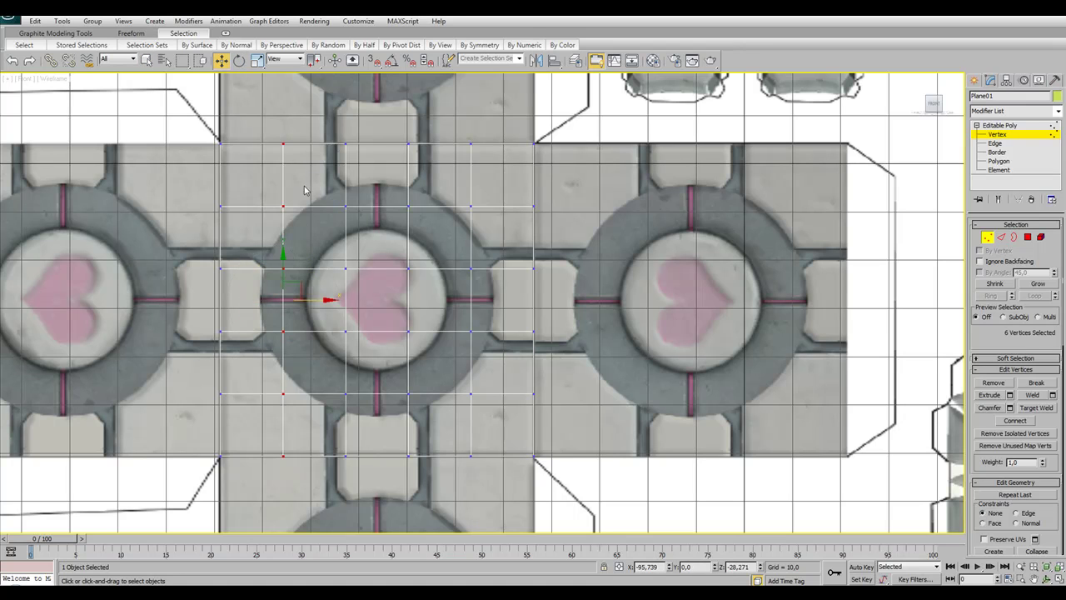
pyautogui.moveTo(310, 300); pyautogui.dragTo(358, 305)
pyautogui.moveTo(340, 119); pyautogui.dragTo(372, 465)
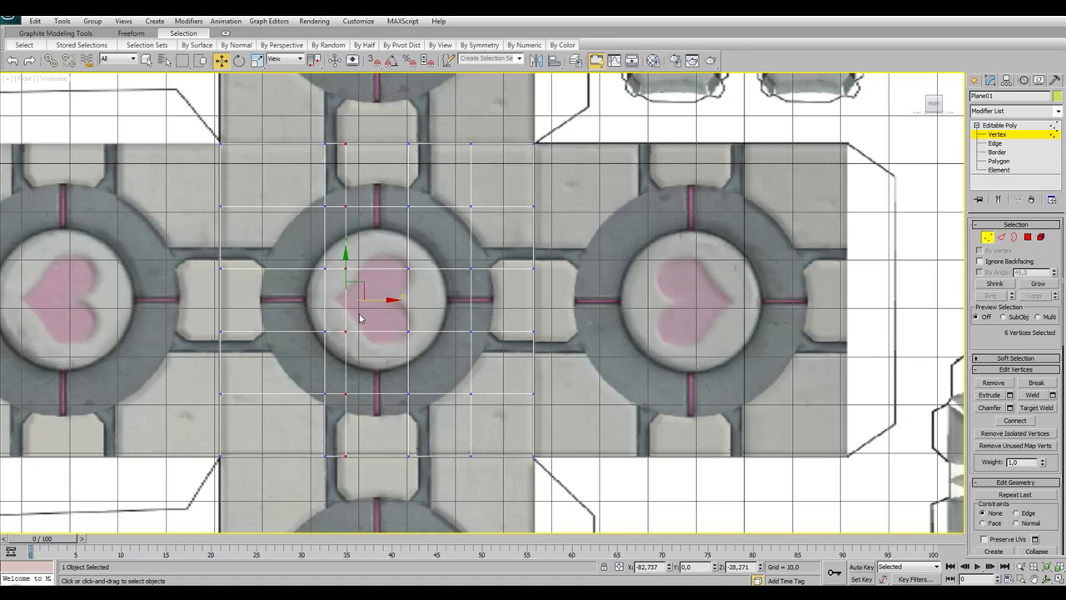
pyautogui.moveTo(381, 299); pyautogui.dragTo(371, 299)
# - Move the second and third vertex rows of the plane onto both edges of the dark horizontal strip beside the ring
pyautogui.moveTo(201, 171); pyautogui.dragTo(601, 241)
pyautogui.moveTo(382, 172); pyautogui.dragTo(381, 215)
pyautogui.moveTo(205, 257); pyautogui.dragTo(614, 305)
pyautogui.moveTo(383, 236); pyautogui.dragTo(383, 233)
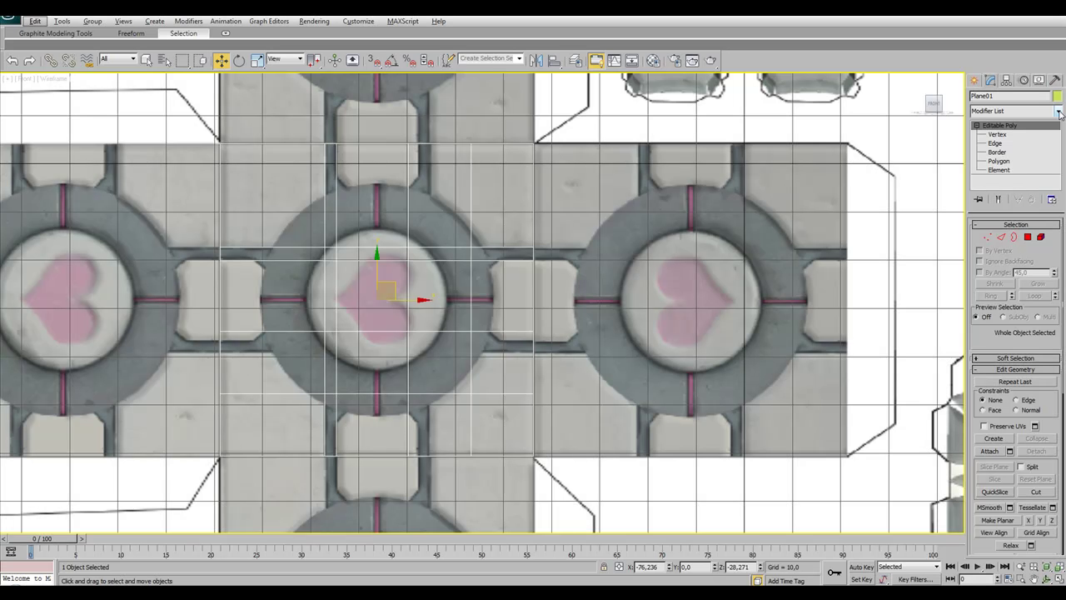
# - Add a Symmetry modifier to the plane and rotate its mirror 45 degrees so it runs along the face's diagonal
pyautogui.click(1058, 112)
pyautogui.scroll(-15, 1047, 423)
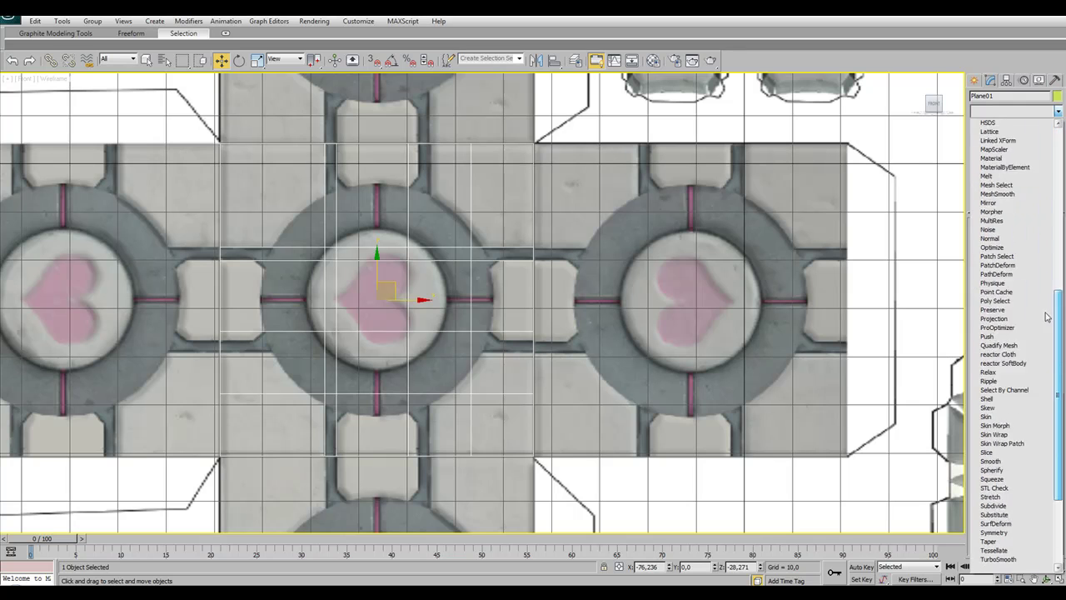
pyautogui.click(995, 444)
pyautogui.press('e')
pyautogui.press('a')
pyautogui.click(988, 125)
pyautogui.click(1006, 134)
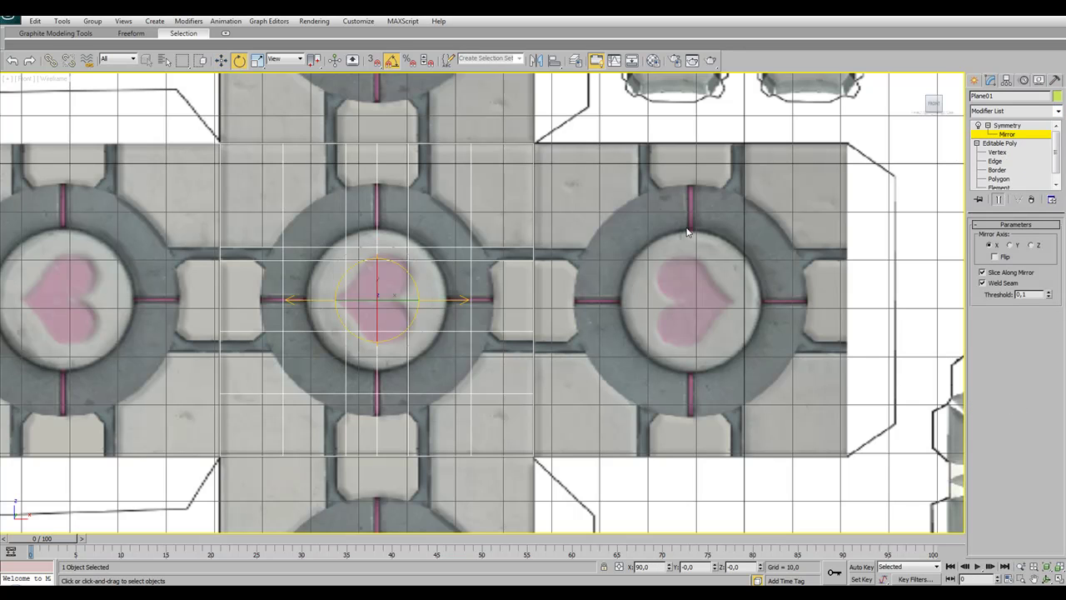
pyautogui.moveTo(414, 278); pyautogui.dragTo(416, 248)
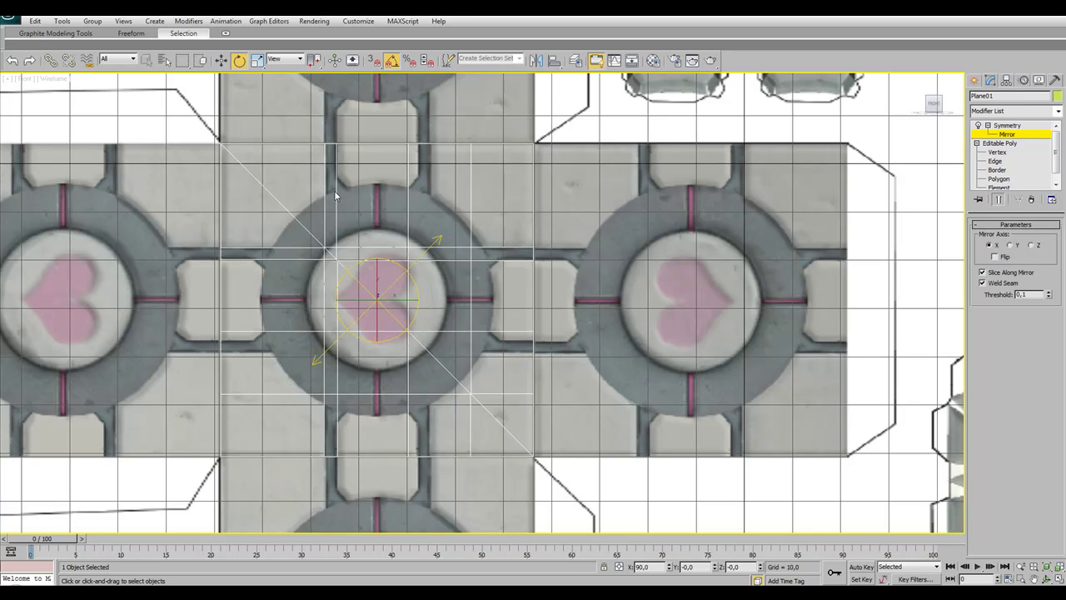
# - Add a second Symmetry modifier mirrored on the X axis with Flip enabled
pyautogui.click(1057, 111)
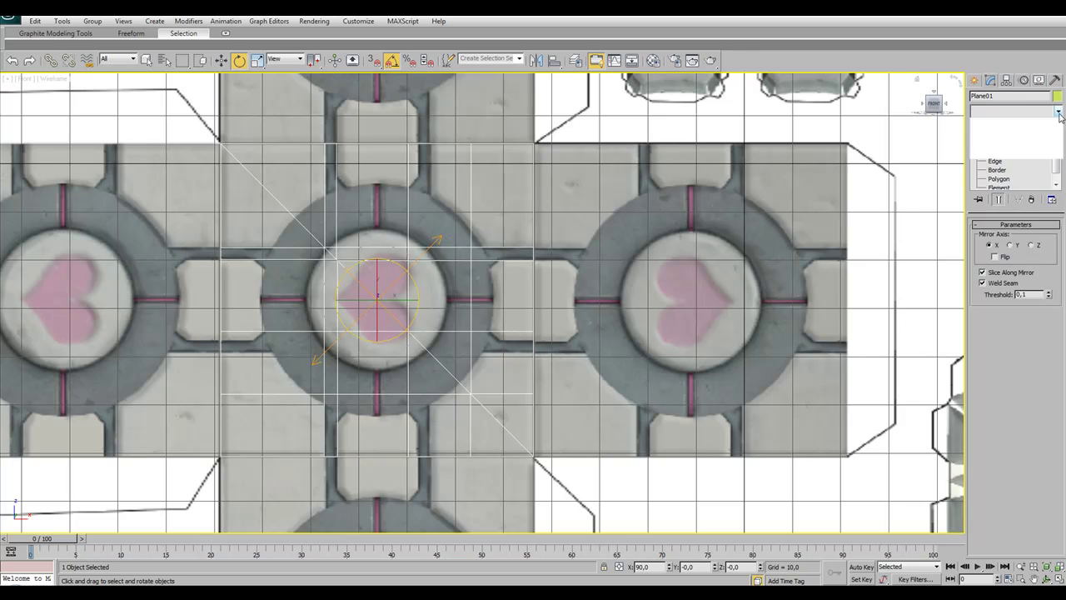
pyautogui.scroll(-5, 1059, 319)
pyautogui.scroll(-5, 1059, 319)
pyautogui.click(997, 409)
pyautogui.click(988, 125)
pyautogui.click(1007, 134)
pyautogui.click(995, 256)
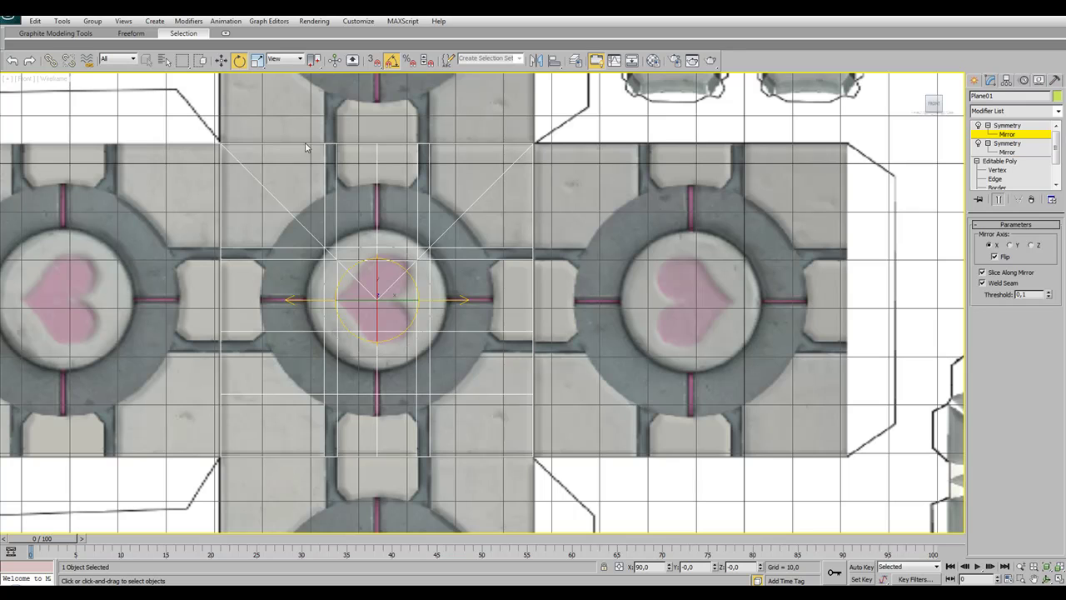
# - Add a third Symmetry modifier and set its mirror axis to Y
pyautogui.click(1007, 125)
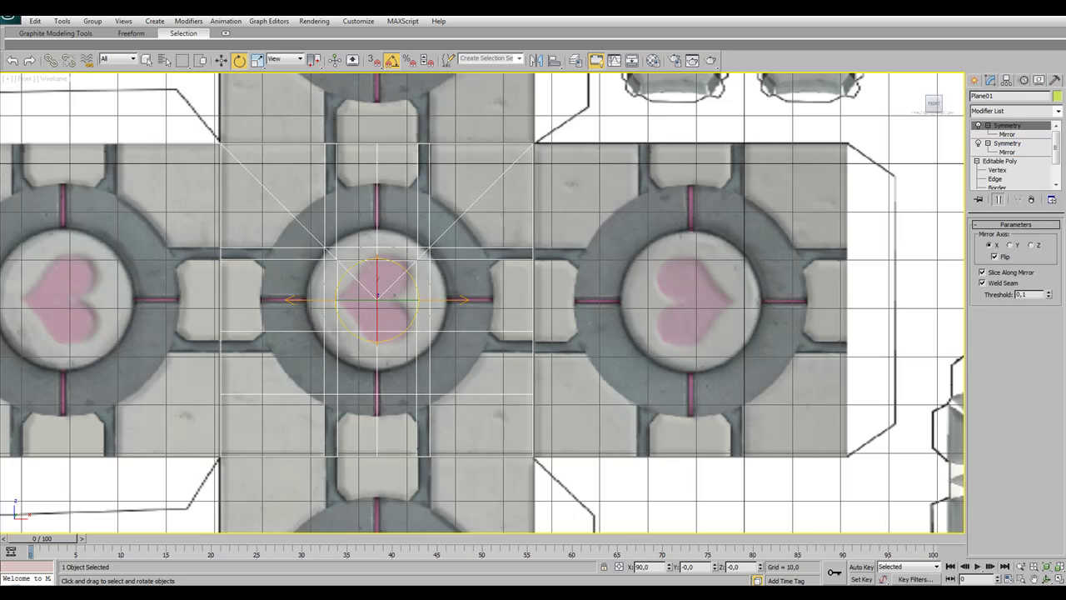
pyautogui.click(1014, 111)
pyautogui.scroll(-5, 1016, 333)
pyautogui.click(1024, 410)
pyautogui.press('1')
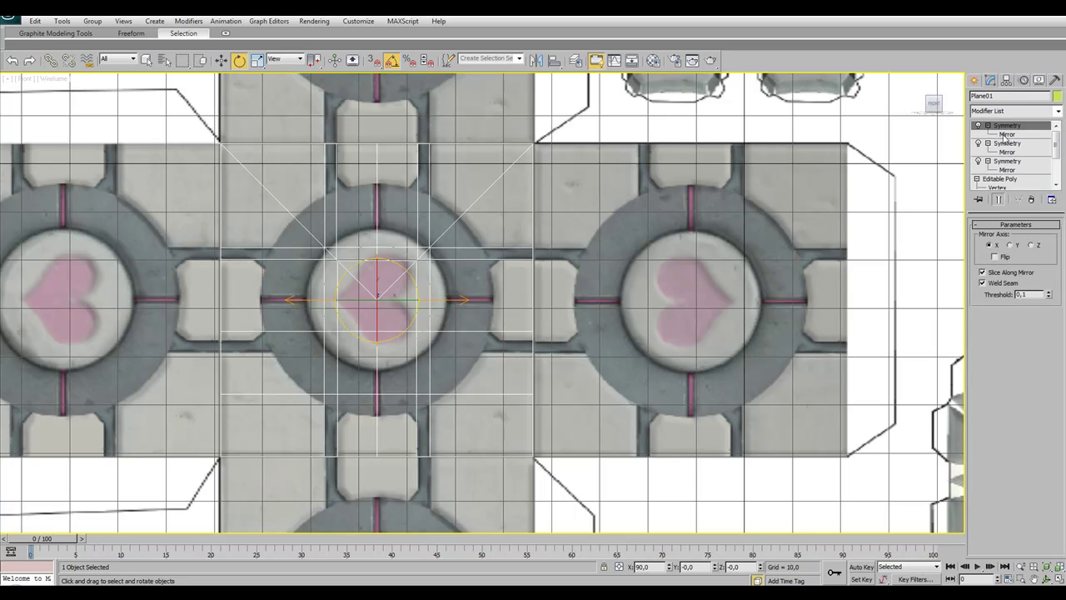
pyautogui.click(1010, 245)
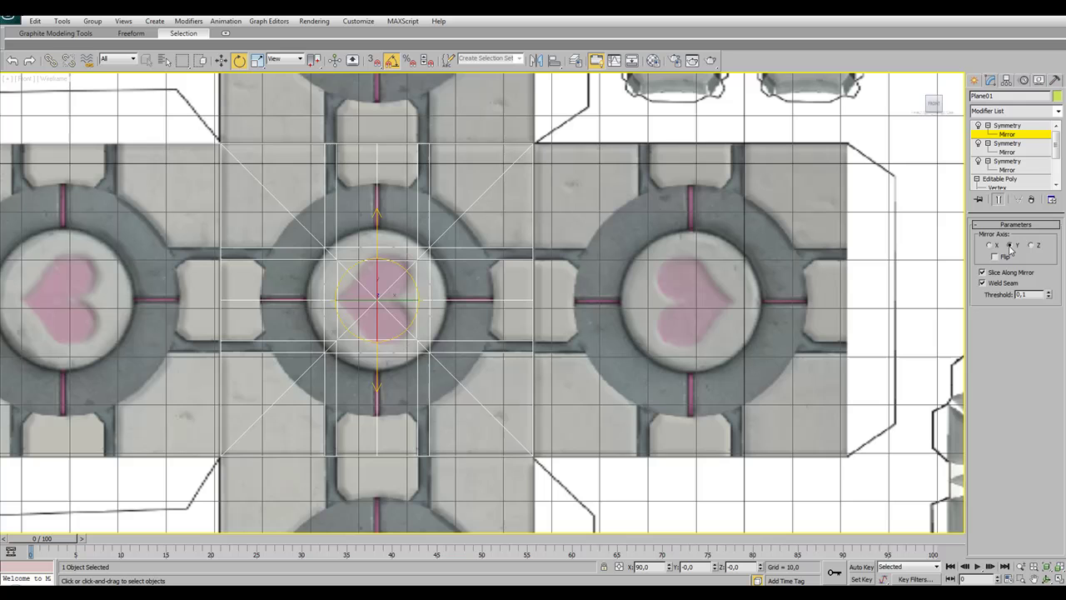
# - Collapse the plane's whole modifier stack into a single Editable Poly
pyautogui.click(1004, 125)
pyautogui.rightClick(1002, 125)
pyautogui.click(886, 237)
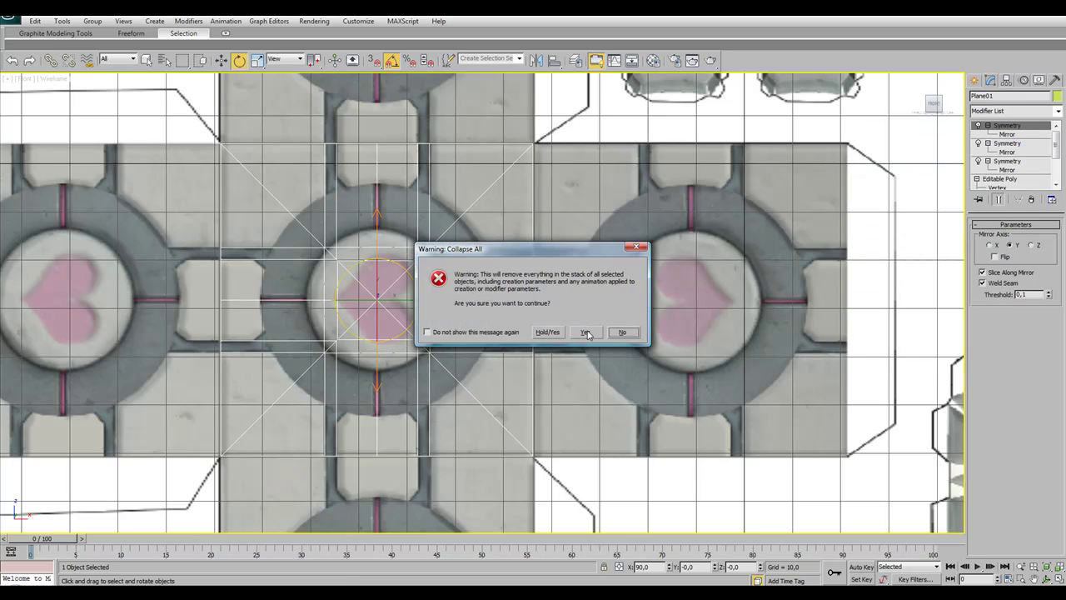
pyautogui.press('Return')
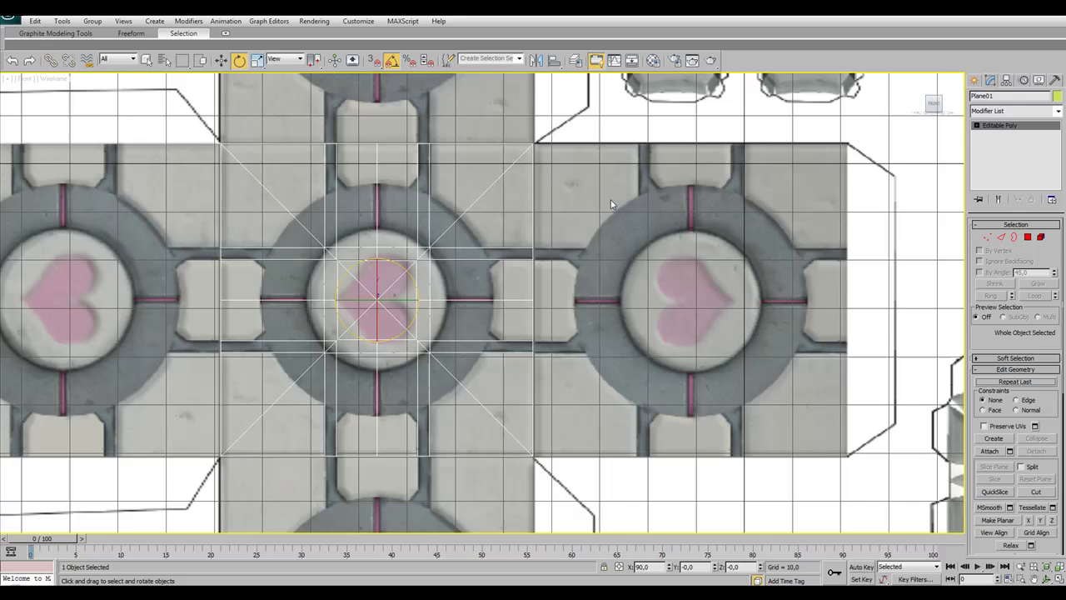
# - Create a flat cylinder centred on the middle heart, reaching the outer edge of the dark ring
pyautogui.hotkey('ctrl', 'd')
pyautogui.click(154, 20)
pyautogui.moveTo(186, 34)
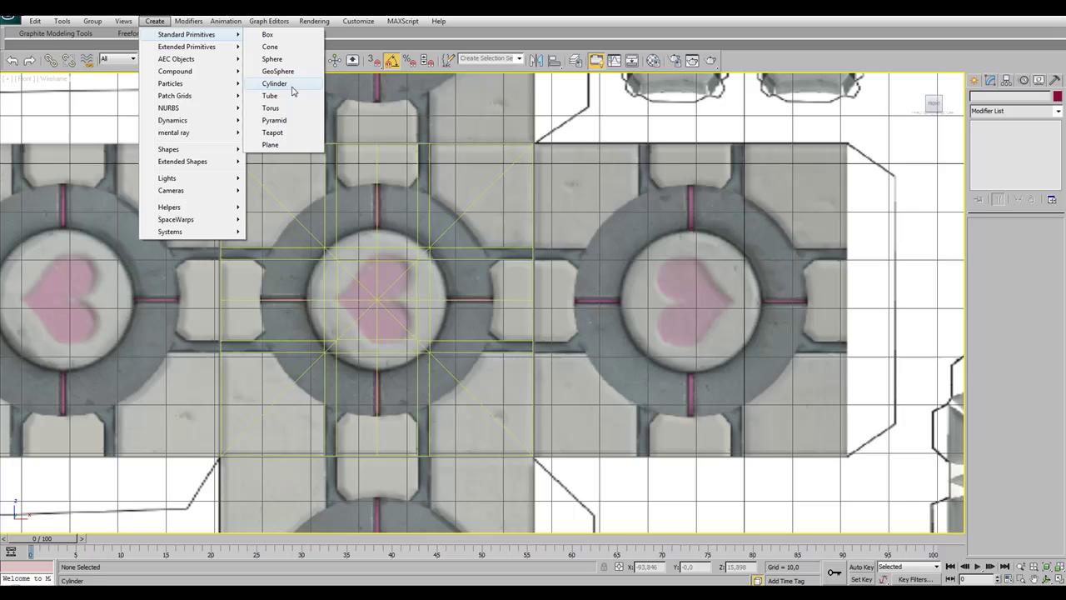
pyautogui.click(275, 84)
pyautogui.moveTo(377, 299); pyautogui.dragTo(473, 358)
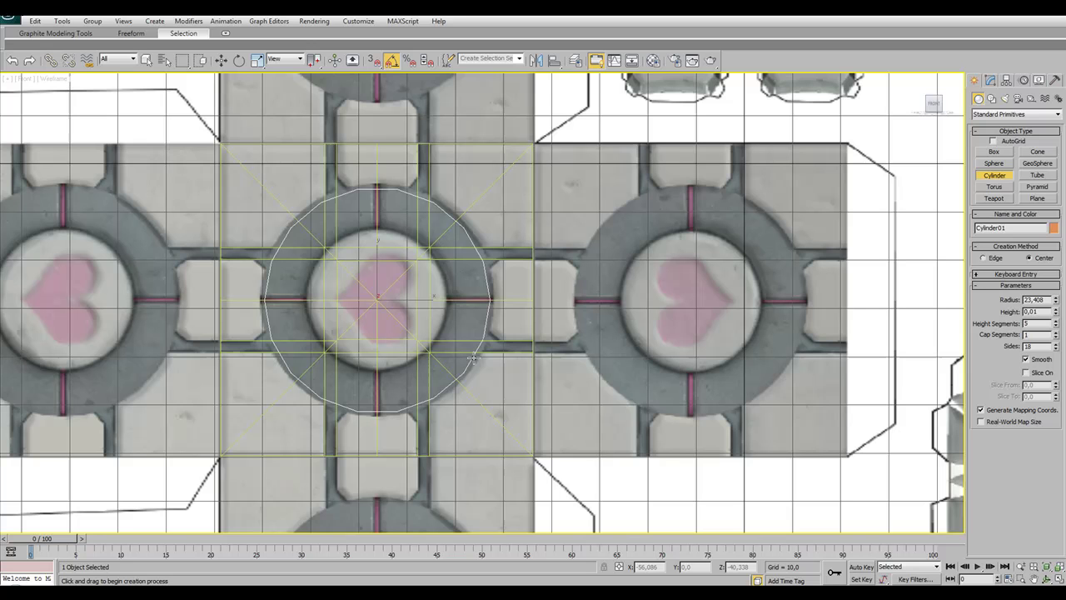
pyautogui.moveTo(474, 358); pyautogui.dragTo(479, 363)
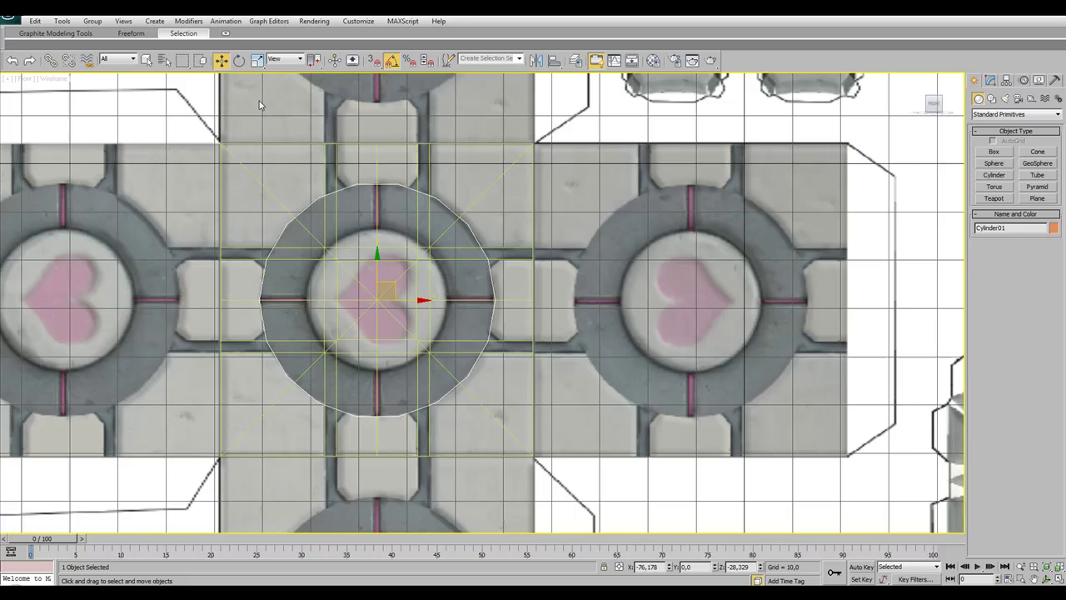
# - Align the cylinder to the plane pivot to pivot in X, Y and Z, and open the cylinder's parameters
pyautogui.hotkey('alt', 'a')
pyautogui.click(530, 152)
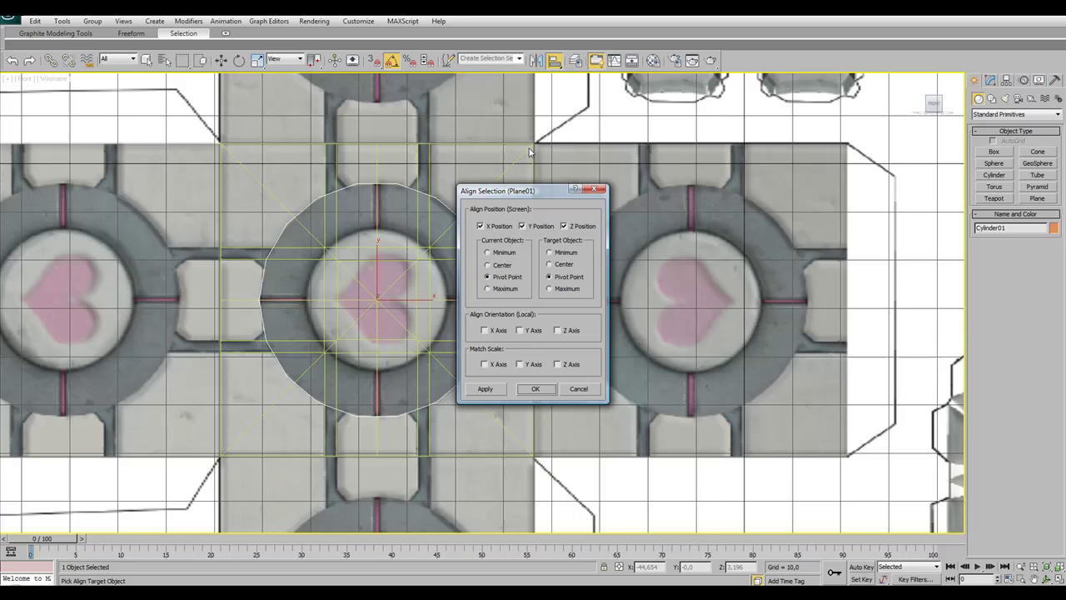
pyautogui.press('Return')
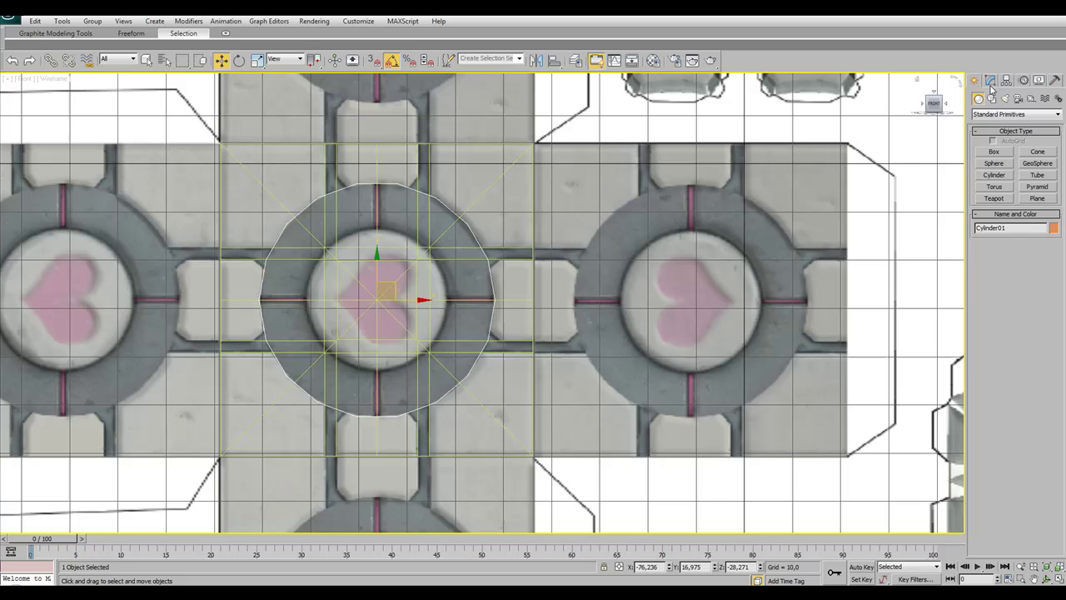
pyautogui.click(991, 81)
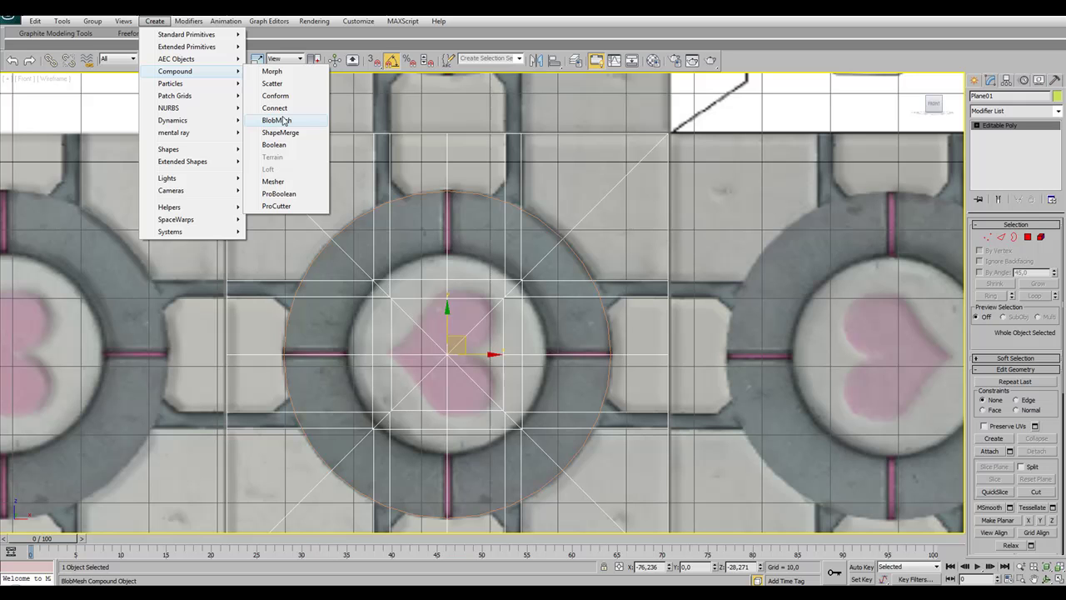
# - Cut the cylinder's circle out of the plane with a Boolean and pick the narrow strip polygons beside the hole
pyautogui.click(274, 144)
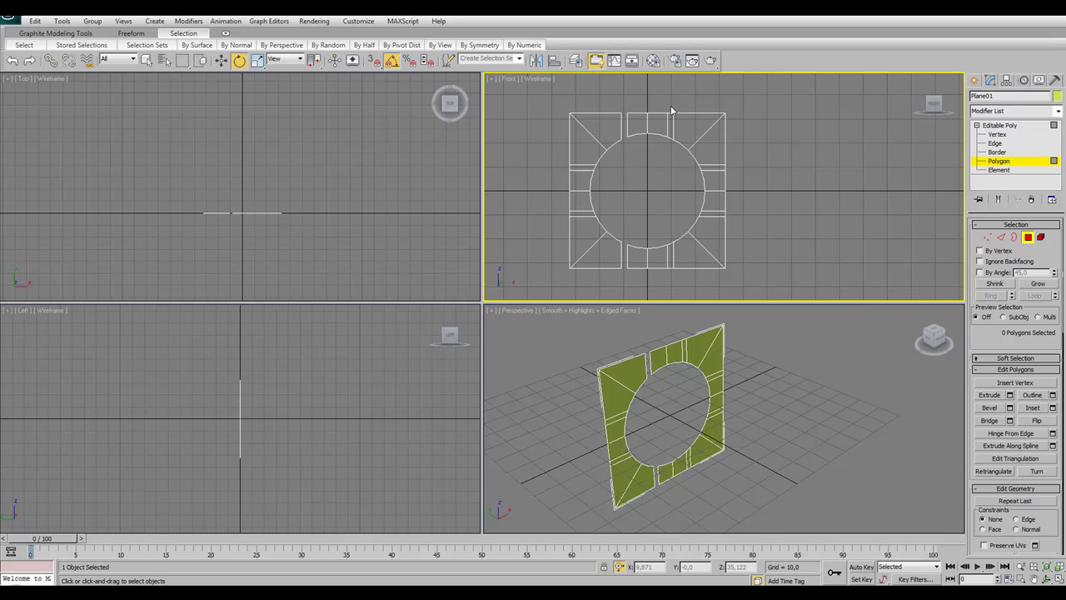
pyautogui.click(561, 166)
pyautogui.rightClick(764, 220)
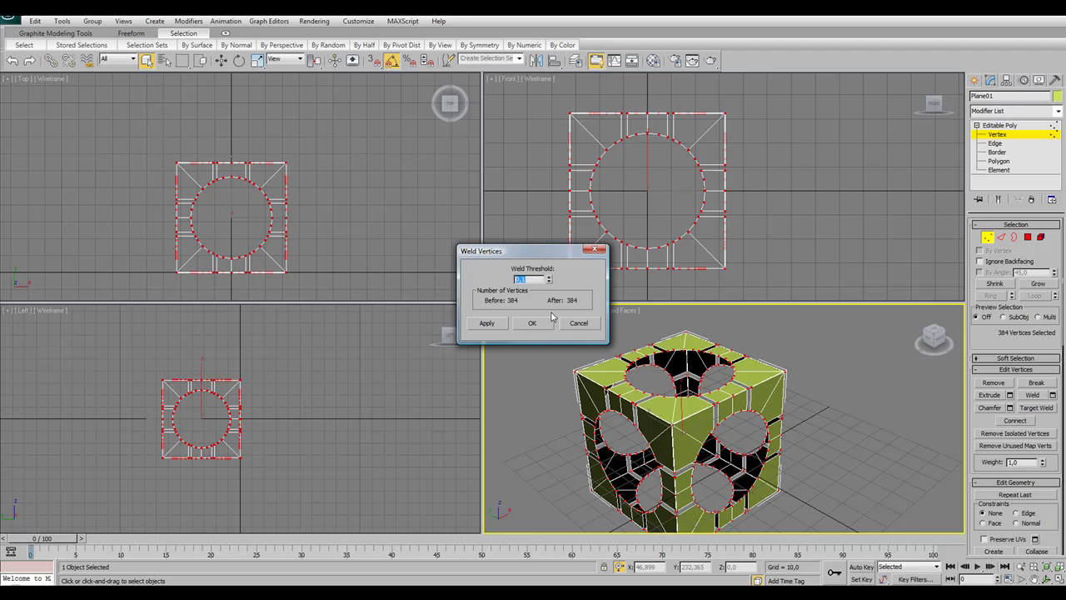
# - Weld all selected vertices of the cube with a weld threshold of 0.15
pyautogui.click(549, 277)
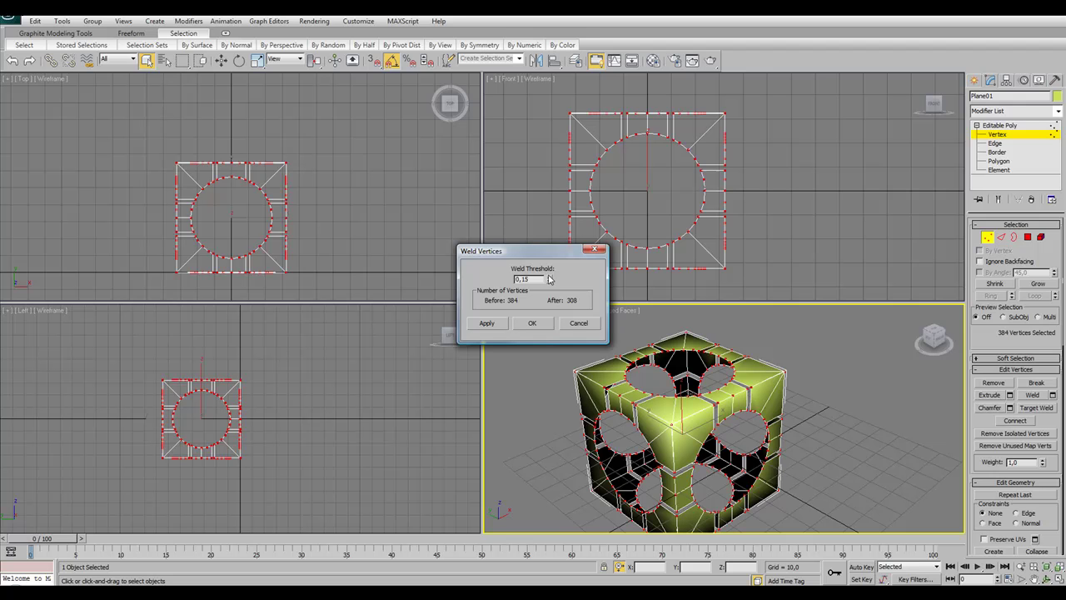
pyautogui.press('Return')
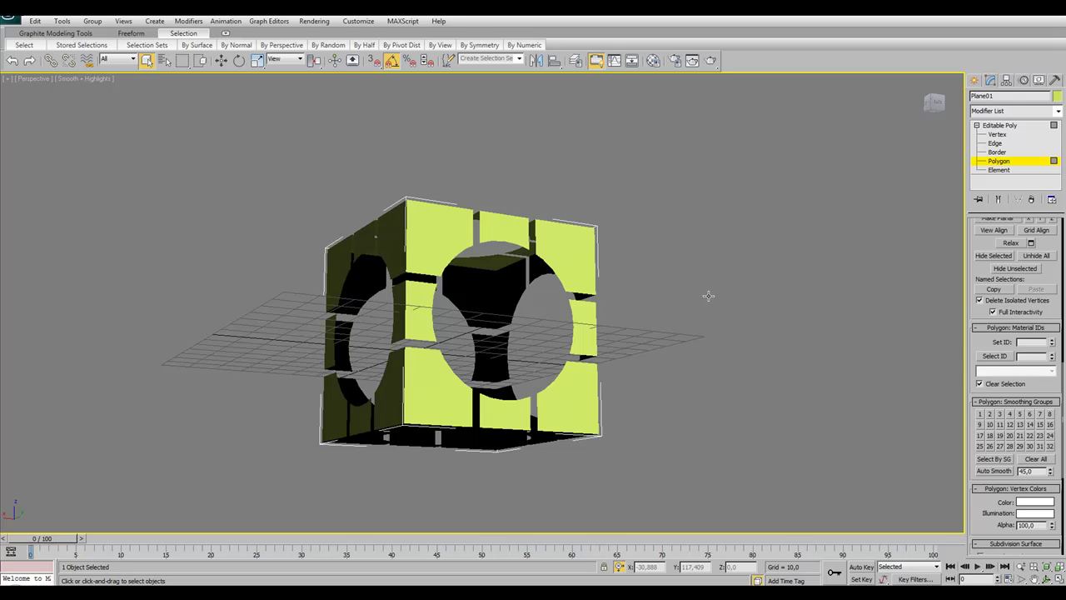
pyautogui.keyDown('alt'); pyautogui.moveTo(708, 296); pyautogui.dragTo(512, 366, button='middle'); pyautogui.keyUp('alt')
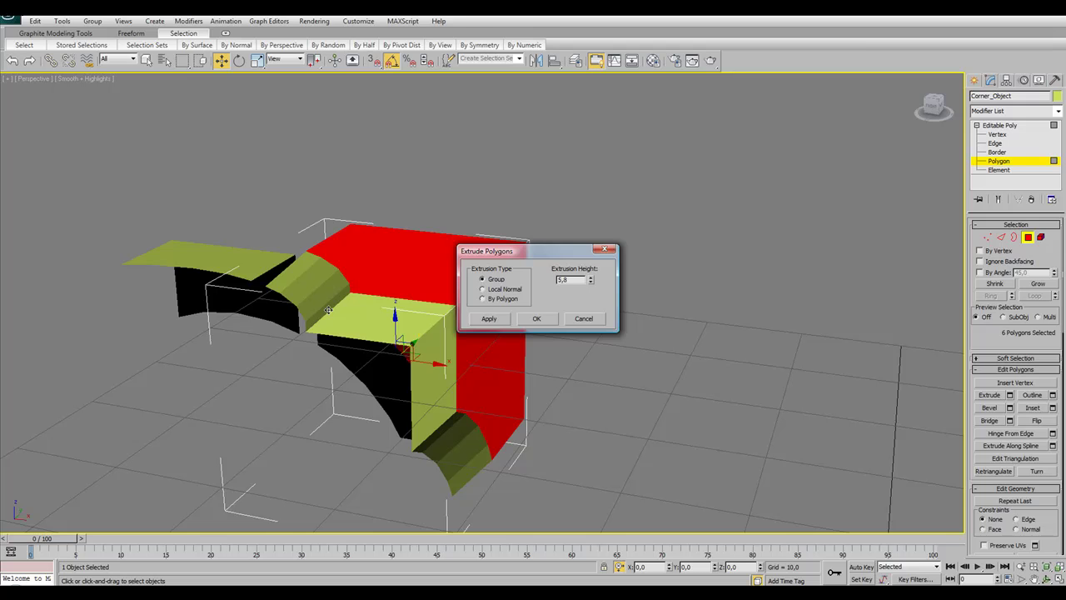
# - Extrude the selected corner polygons as a group with a height of 5.858
pyautogui.keyDown('alt'); pyautogui.moveTo(329, 310); pyautogui.dragTo(329, 300, button='middle'); pyautogui.keyUp('alt')
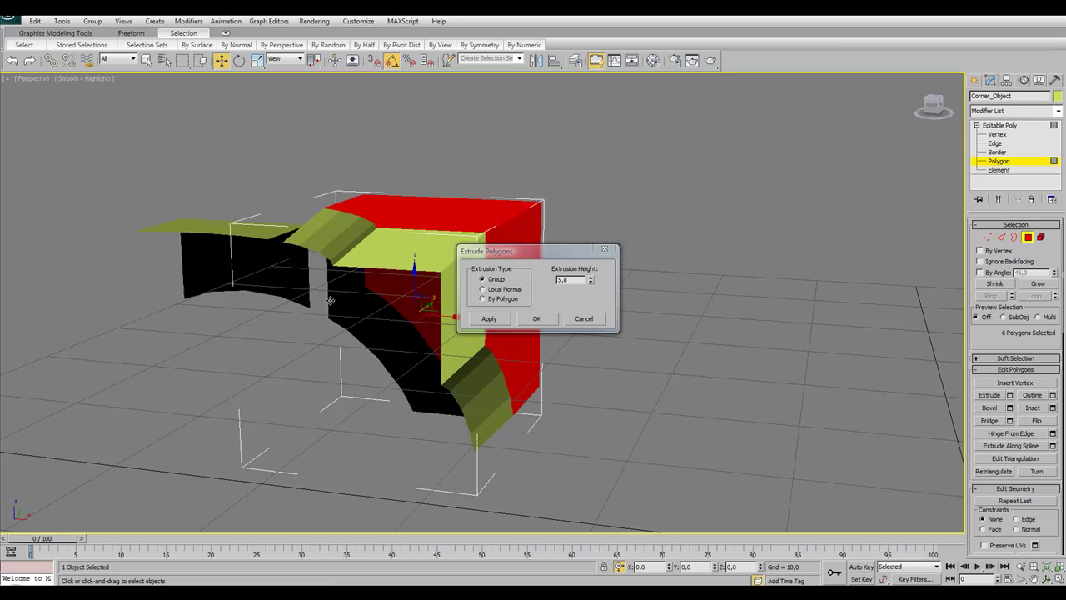
pyautogui.keyDown('alt'); pyautogui.moveTo(329, 301); pyautogui.dragTo(359, 304, button='middle'); pyautogui.keyUp('alt')
pyautogui.moveTo(591, 280); pyautogui.dragTo(591, 282)
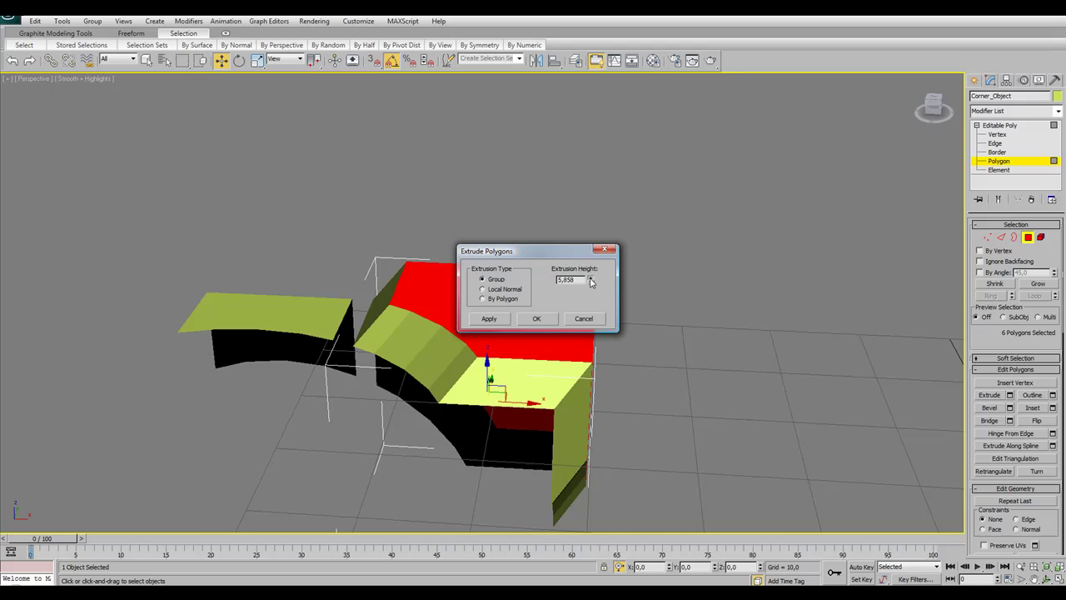
pyautogui.click(536, 319)
# - Auto-smooth the extruded corner piece's polygons with a threshold of 30 and clear the polygon selection
pyautogui.scroll(-5, 1024, 470)
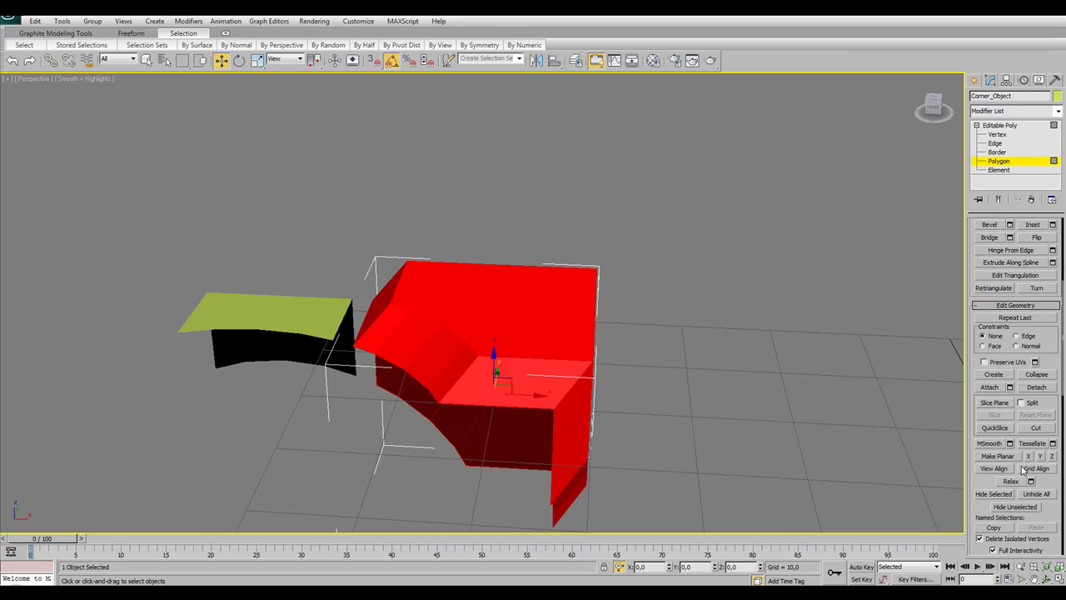
pyautogui.scroll(-6, 1024, 471)
pyautogui.keyDown('alt'); pyautogui.moveTo(958, 474); pyautogui.dragTo(914, 475, button='middle'); pyautogui.keyUp('alt')
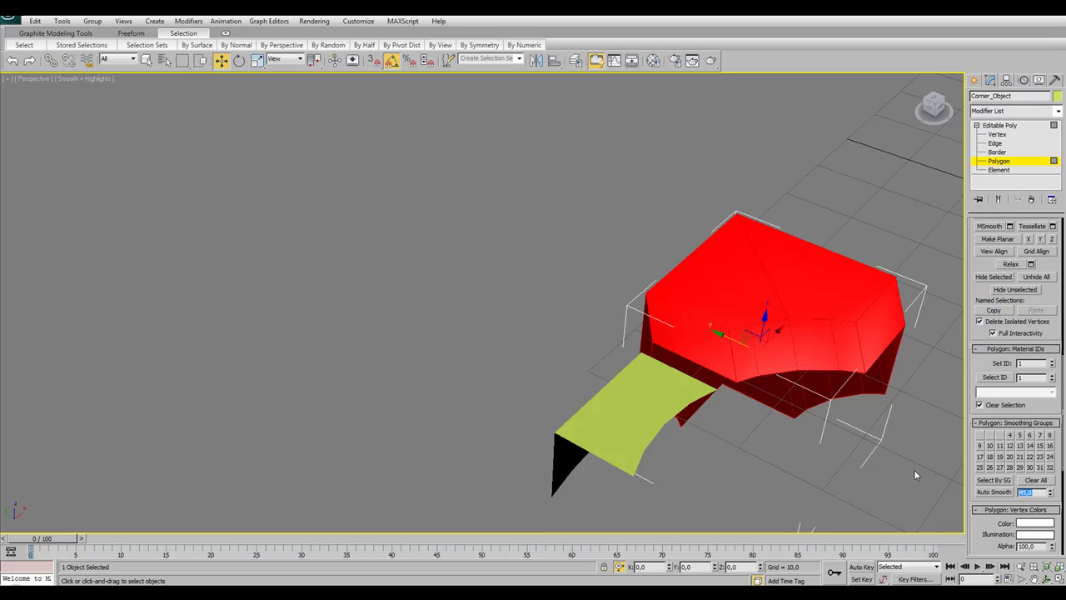
pyautogui.click(914, 475)
pyautogui.moveTo(914, 474); pyautogui.dragTo(717, 387, button='middle')
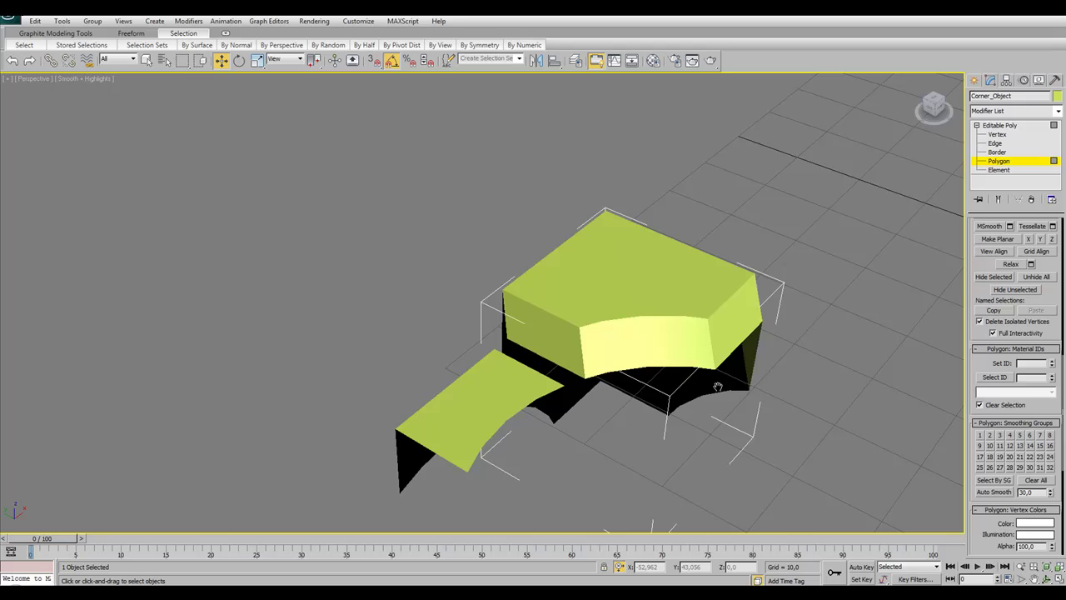